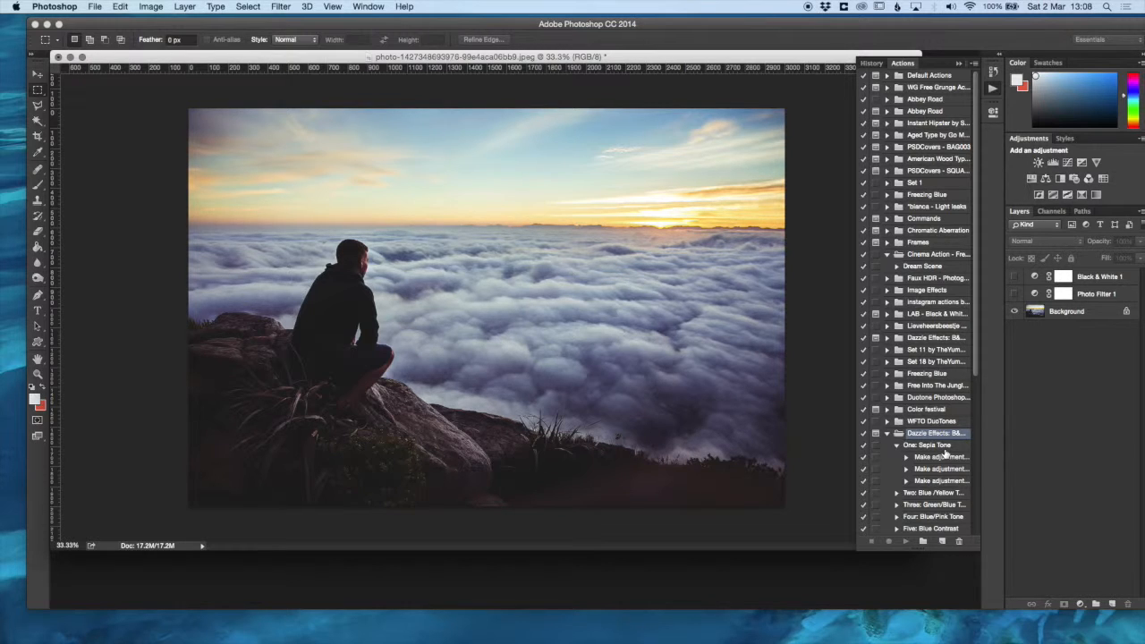
- Convert the Background into a regular layer, duplicate it, and hide the original
left_click(943, 449)
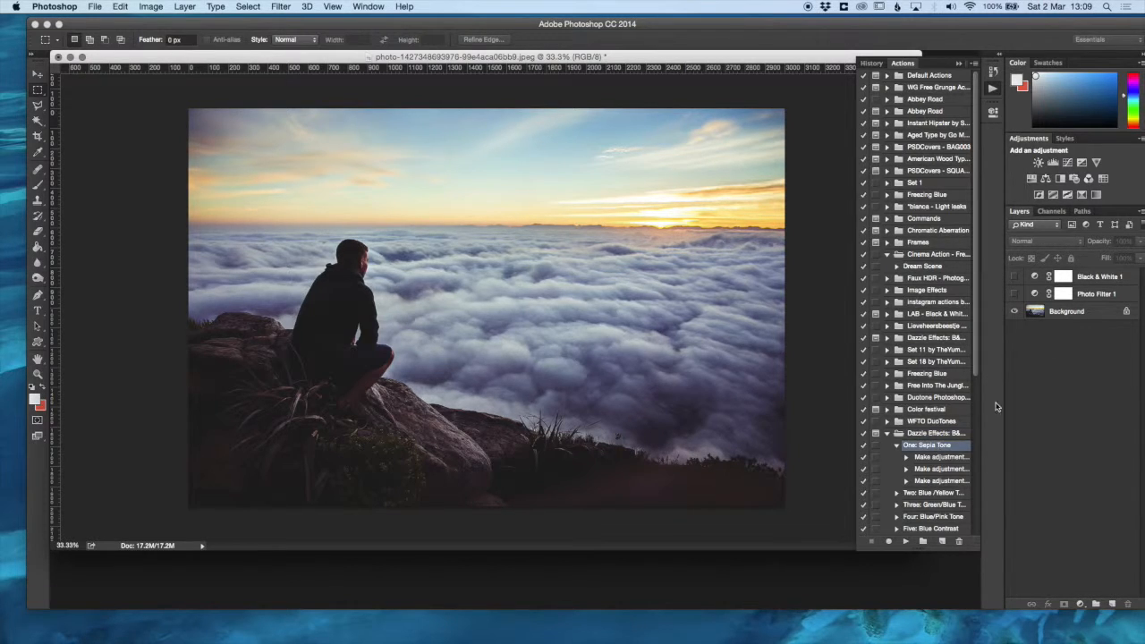
left_click(1074, 317)
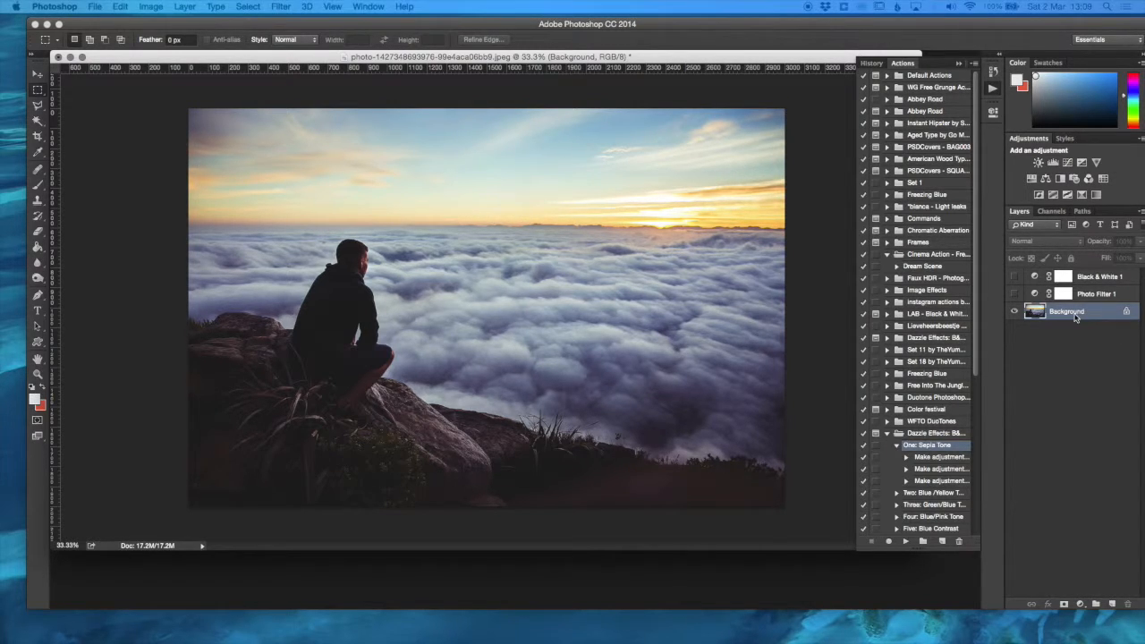
double_click(1074, 313, "alt")
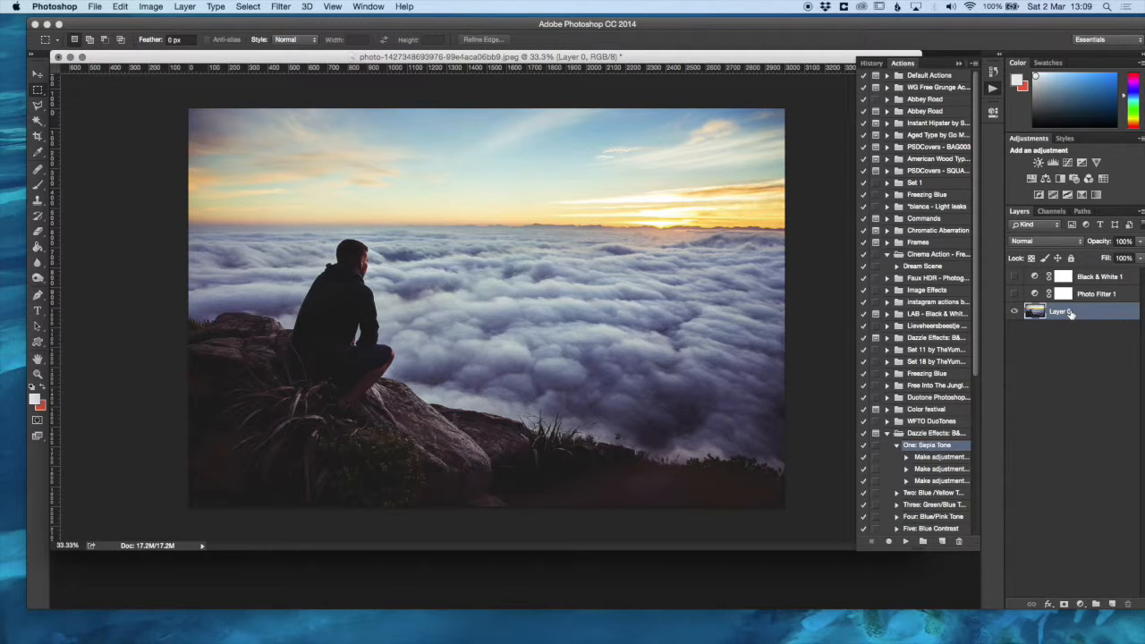
left_click_drag(1070, 314, 1074, 306, "alt")
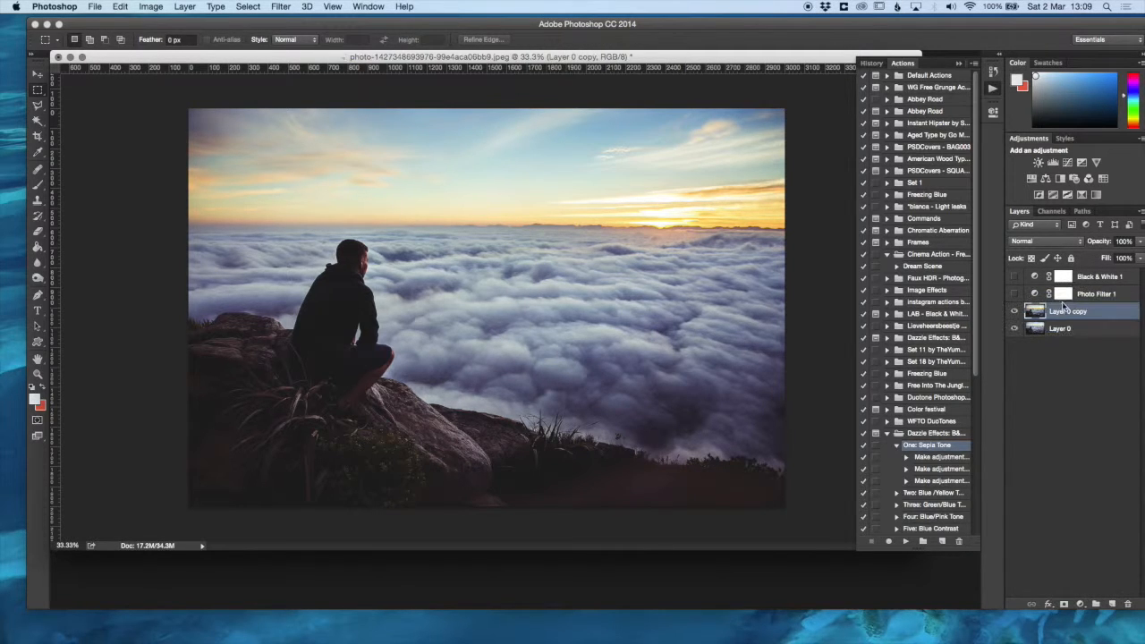
left_click(1015, 330)
- Play the "One: Sepia Tone" action from the Dazzle Effects set on the duplicated photo layer
left_click(917, 435)
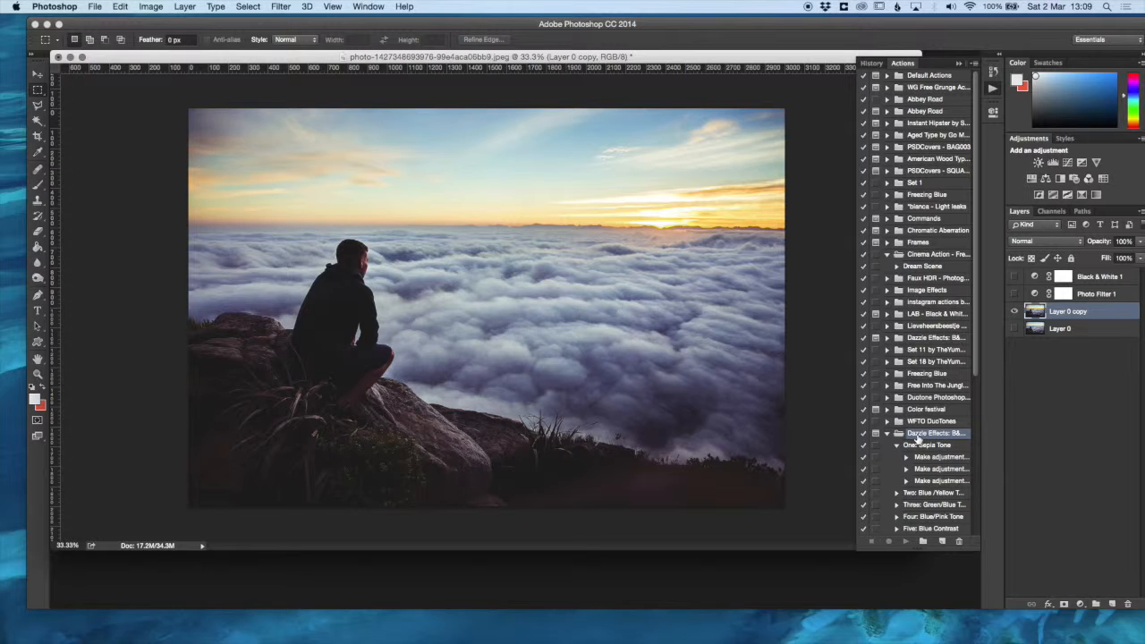
left_click(918, 445)
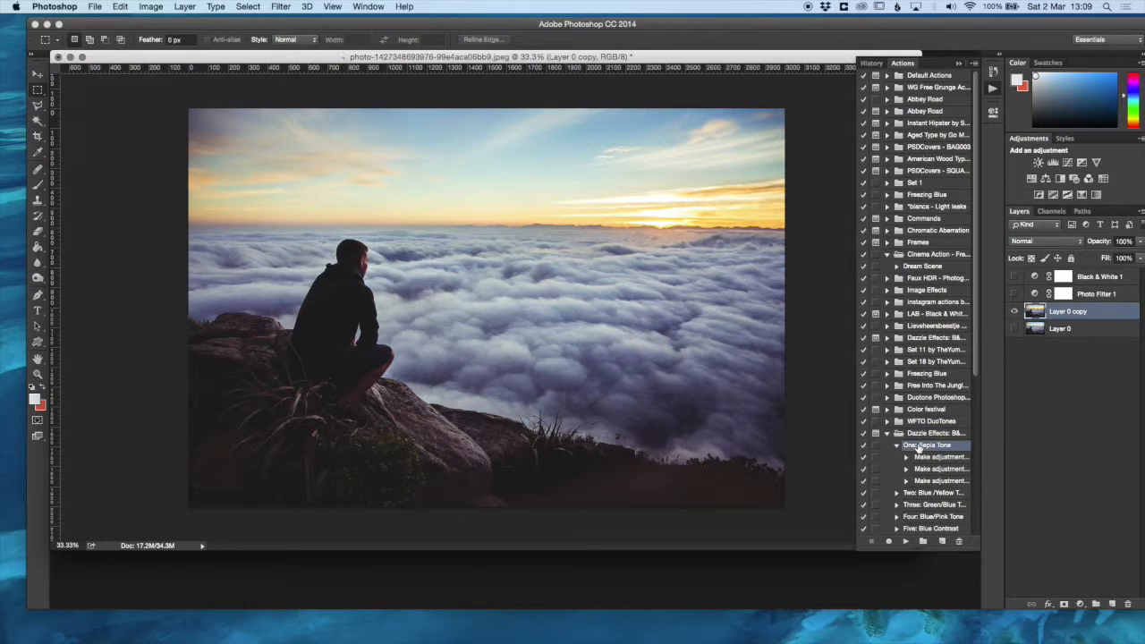
left_click(905, 543)
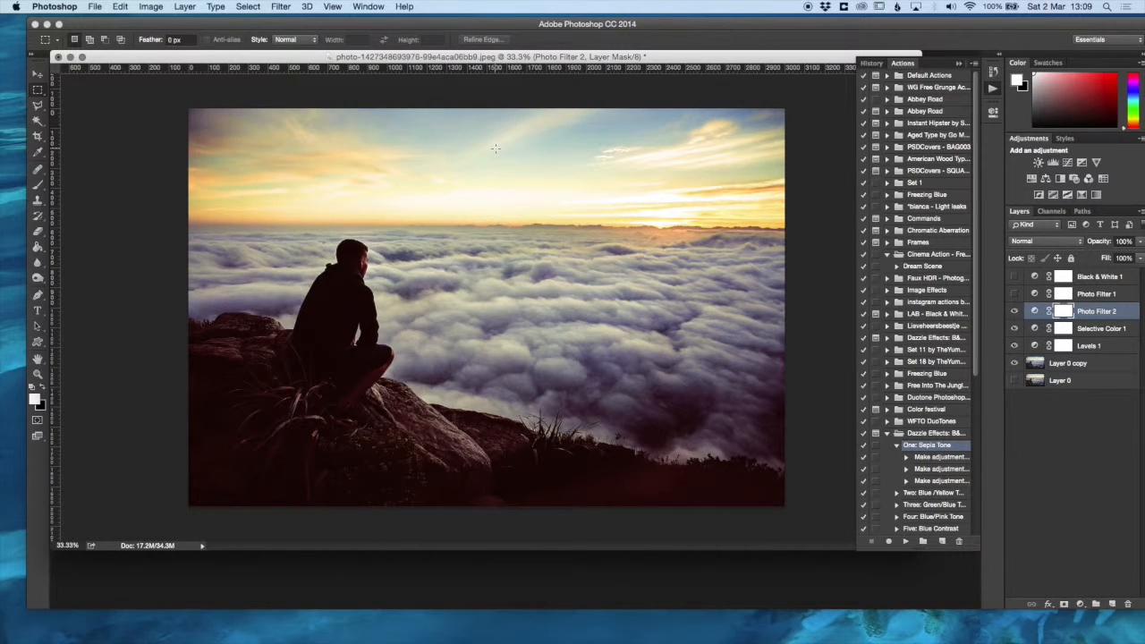
- Compare the photo's Open history state with its latest Photo Filter 2 Layer state
left_click(879, 65)
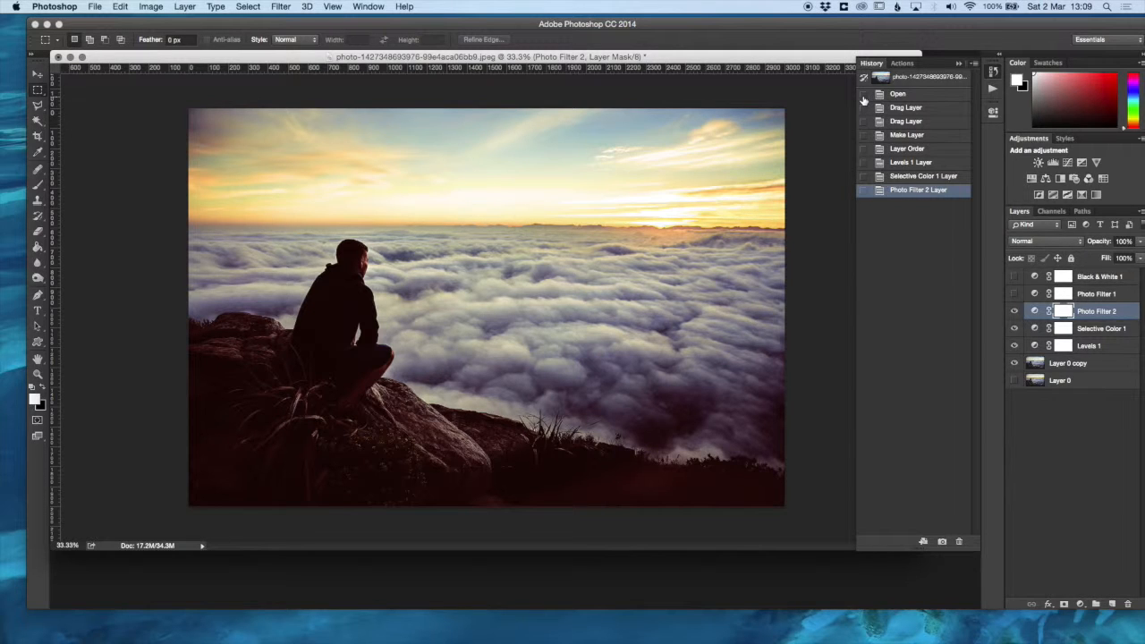
left_click(864, 95)
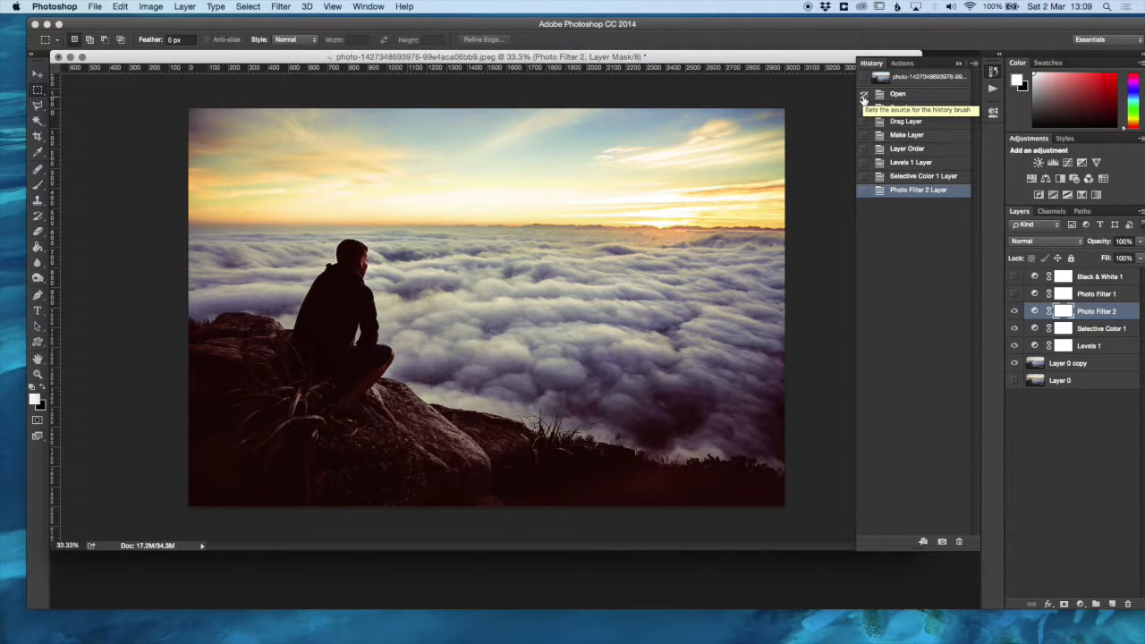
left_click(898, 95)
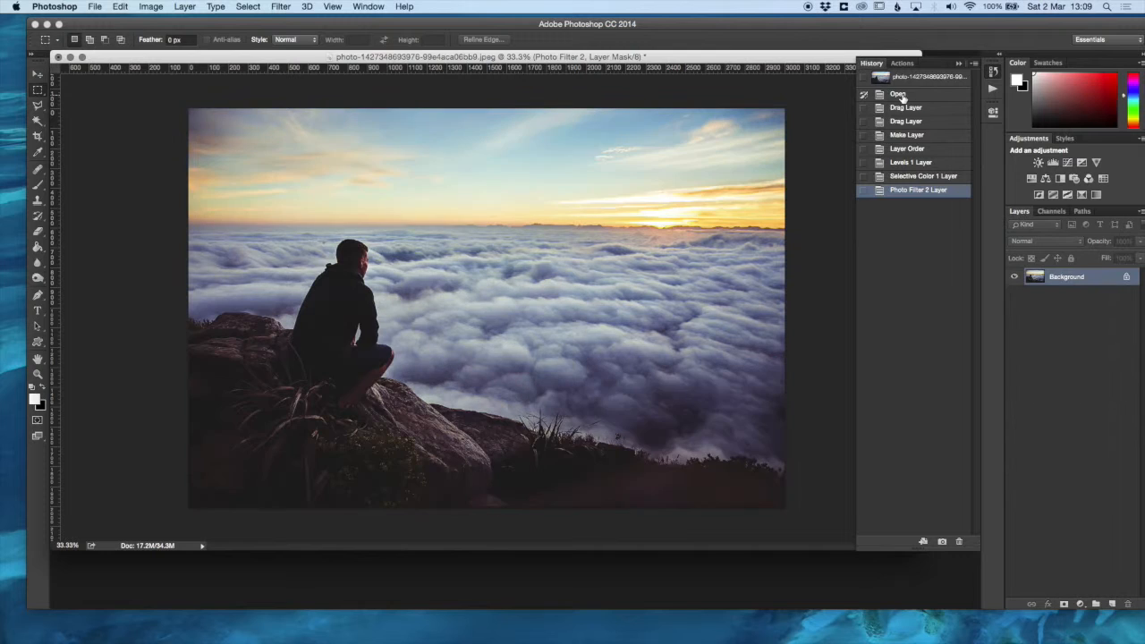
left_click(902, 191)
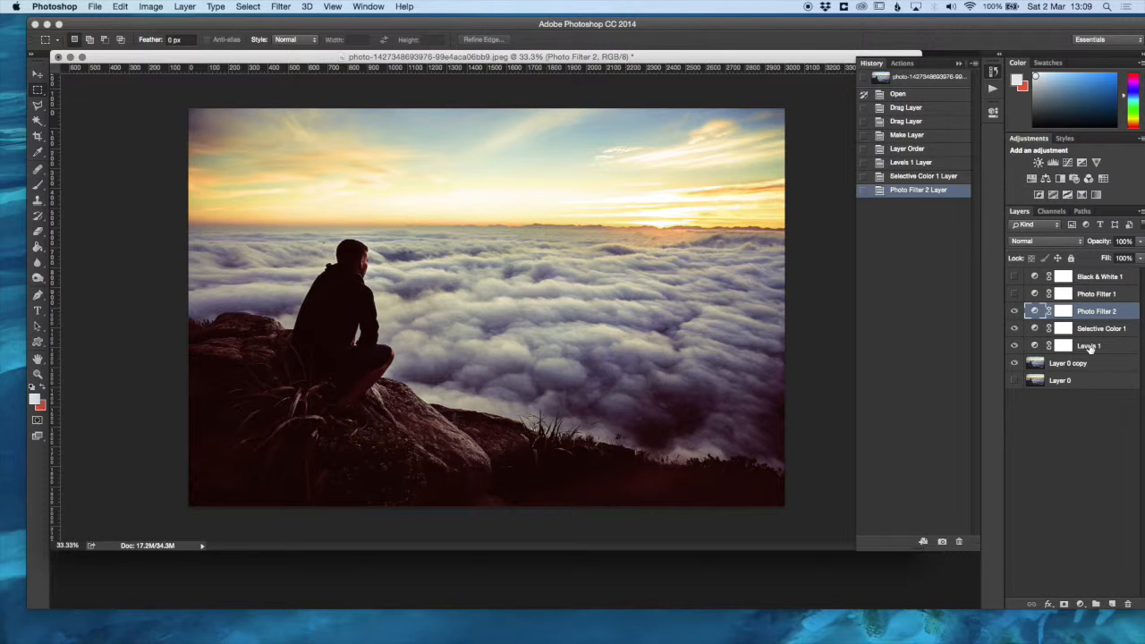
- Reduce the opacity of Photo Filter 2 to 46% and of Selective Color 1 to 62%
left_click(1139, 242)
left_click_drag(1125, 254, 1105, 255)
left_click(1094, 331)
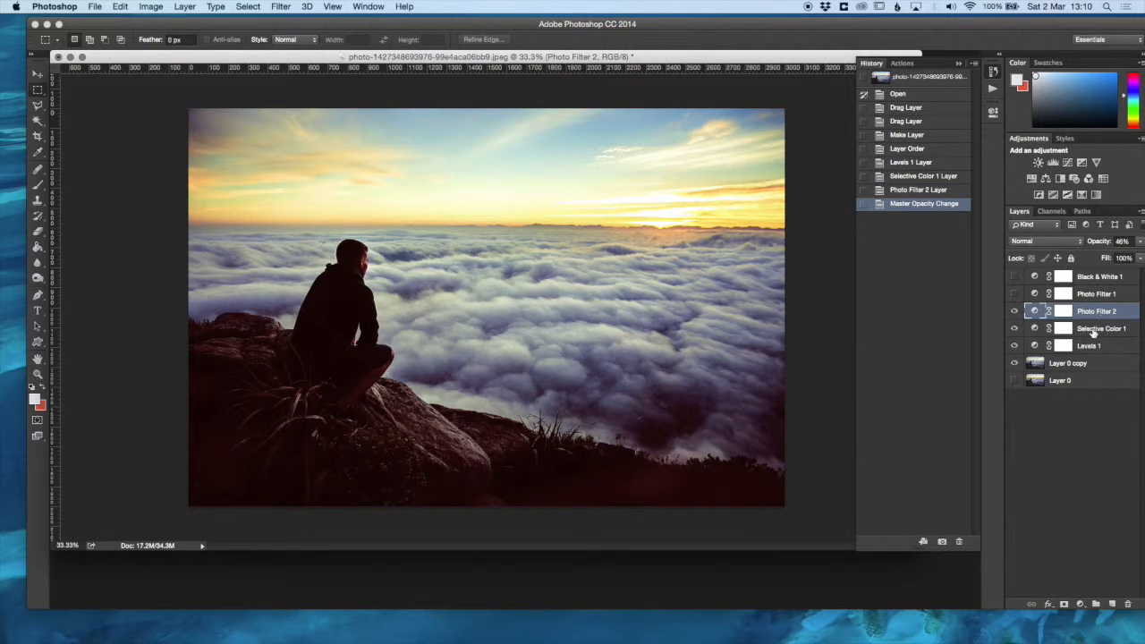
left_click(1095, 331)
left_click(1139, 242)
left_click_drag(1135, 257, 1117, 257)
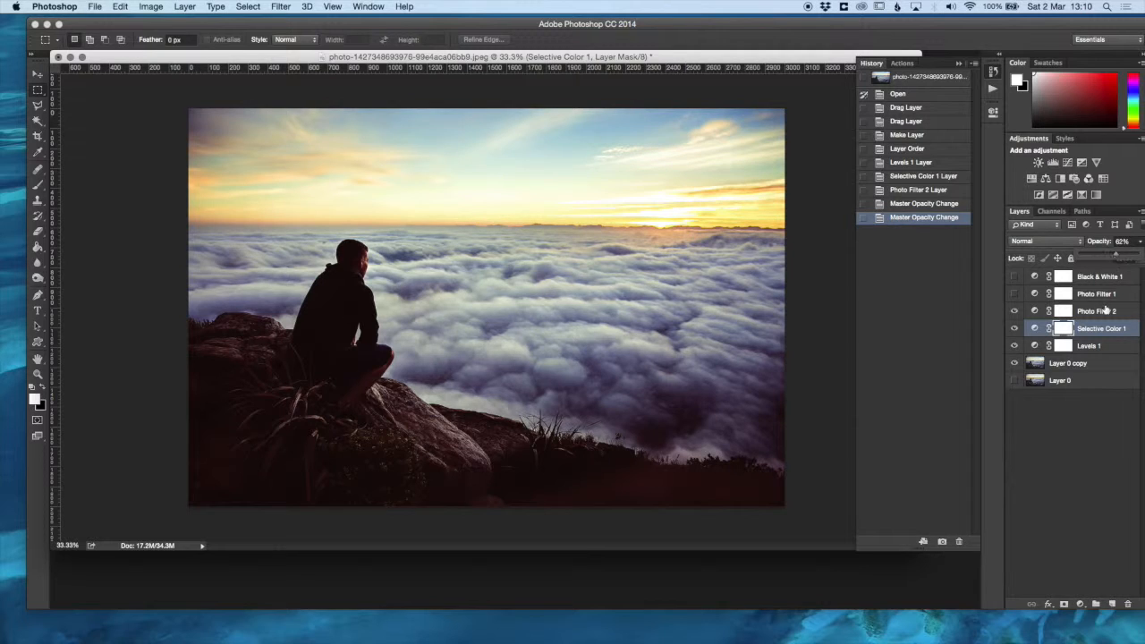
left_click(1082, 350)
left_click(1082, 350)
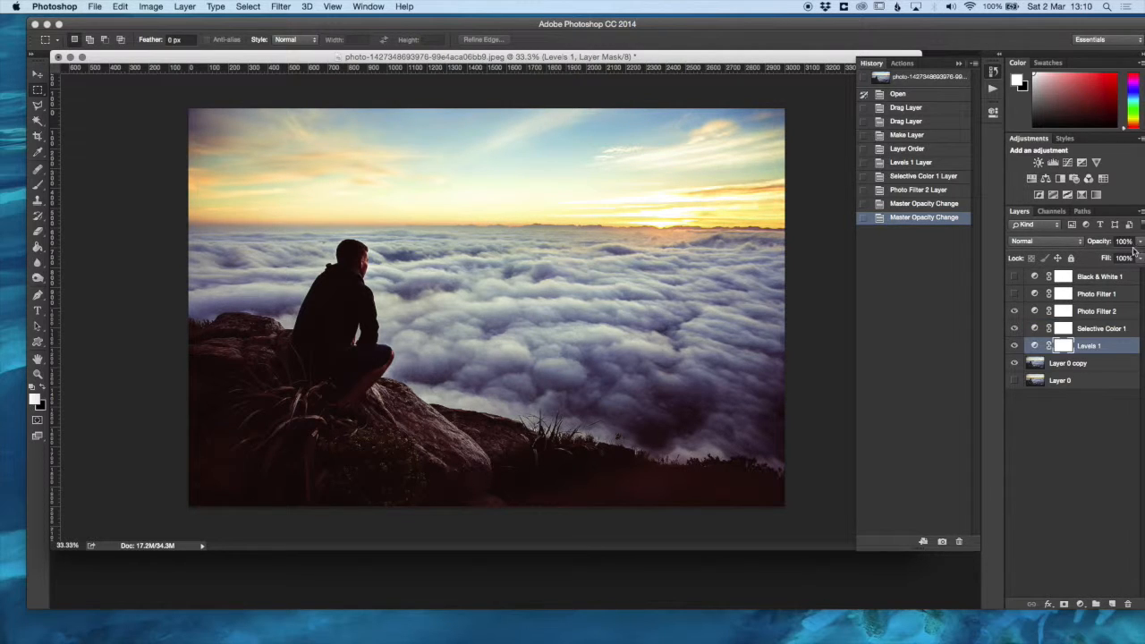
- Raise the opacity of Selective Color 1 to 86% and increase the opacity of Photo Filter 2
left_click(1106, 333)
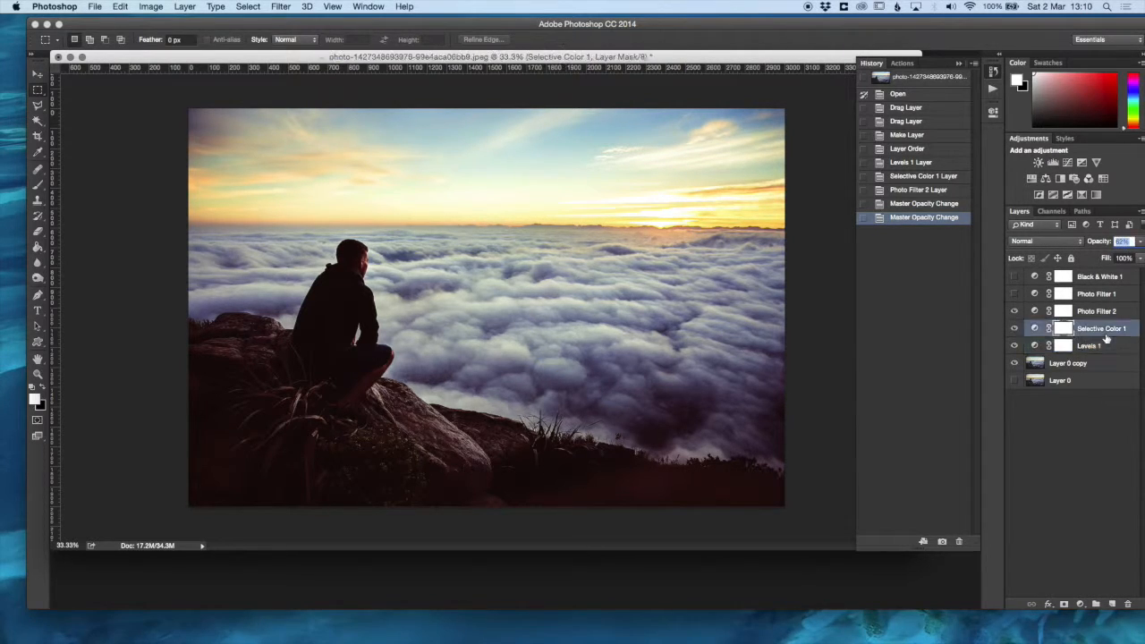
left_click(1140, 241)
left_click_drag(1112, 256, 1131, 258)
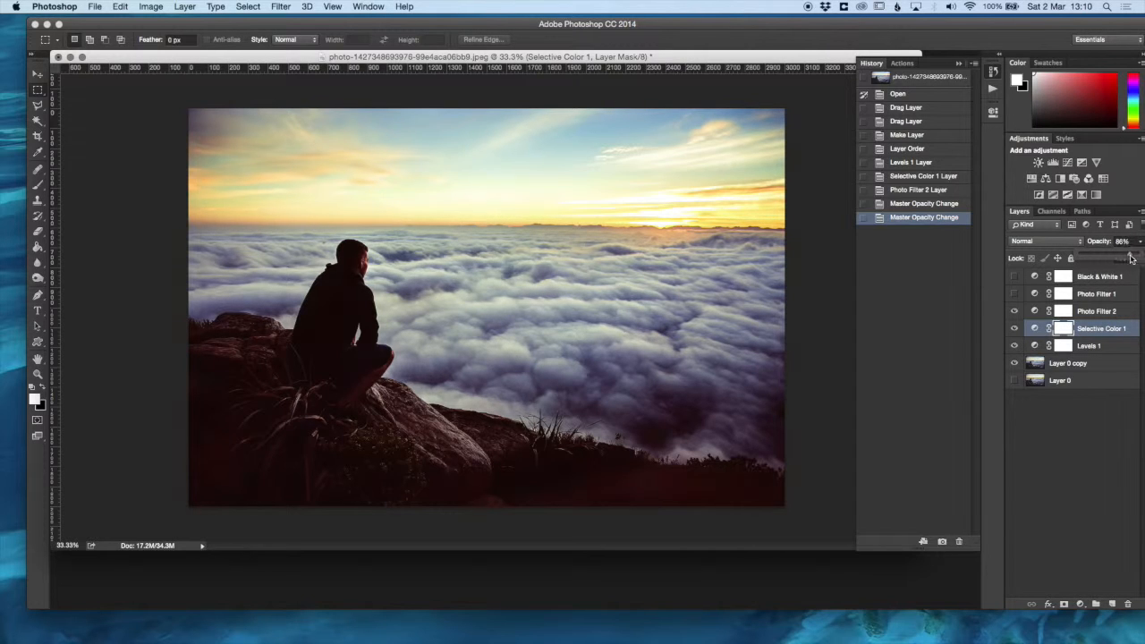
left_click(1097, 311)
left_click(1139, 242)
left_click_drag(1110, 259, 1130, 259)
left_click(1044, 456)
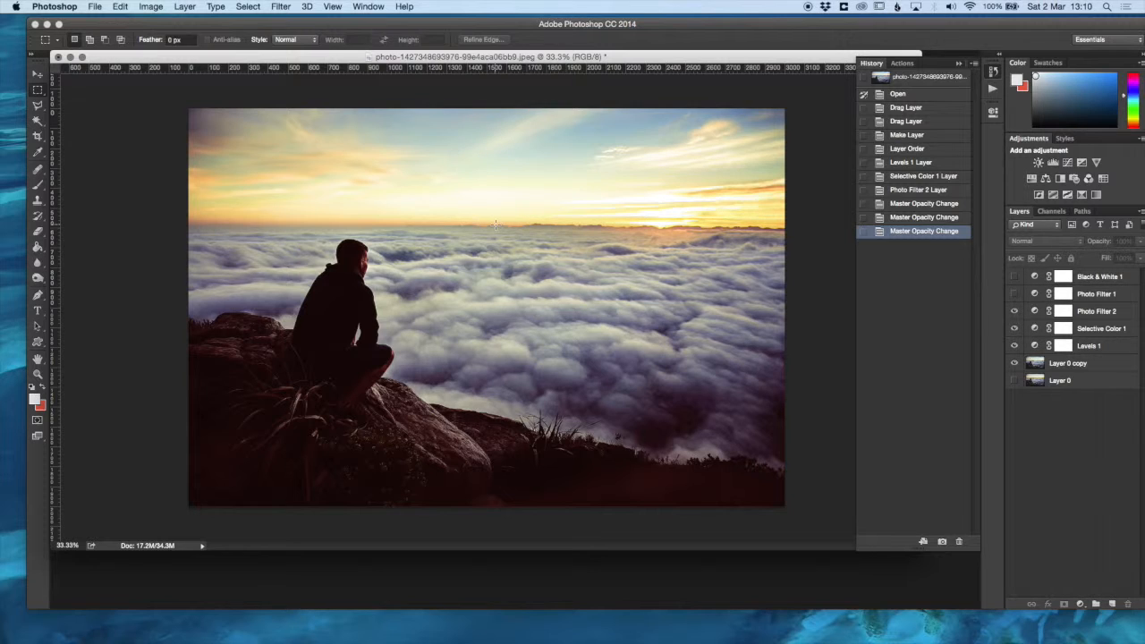
- Hide and delete the Photo Filter 2, Selective Color 1 and Levels 1 adjustment layers
left_click_drag(1015, 311, 1014, 341)
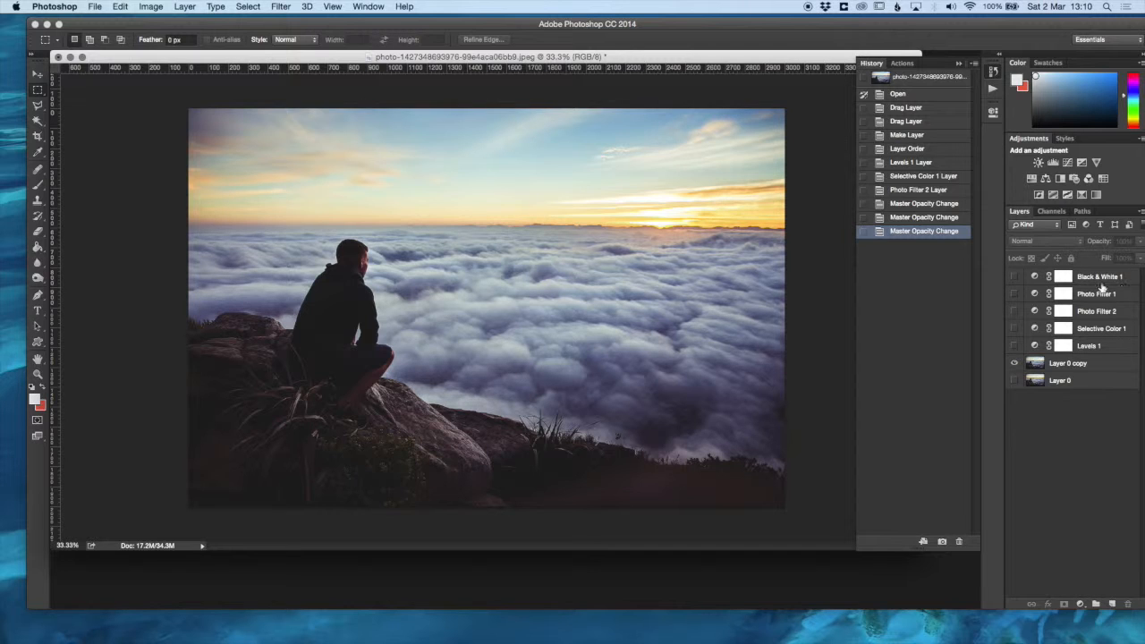
left_click(1093, 312)
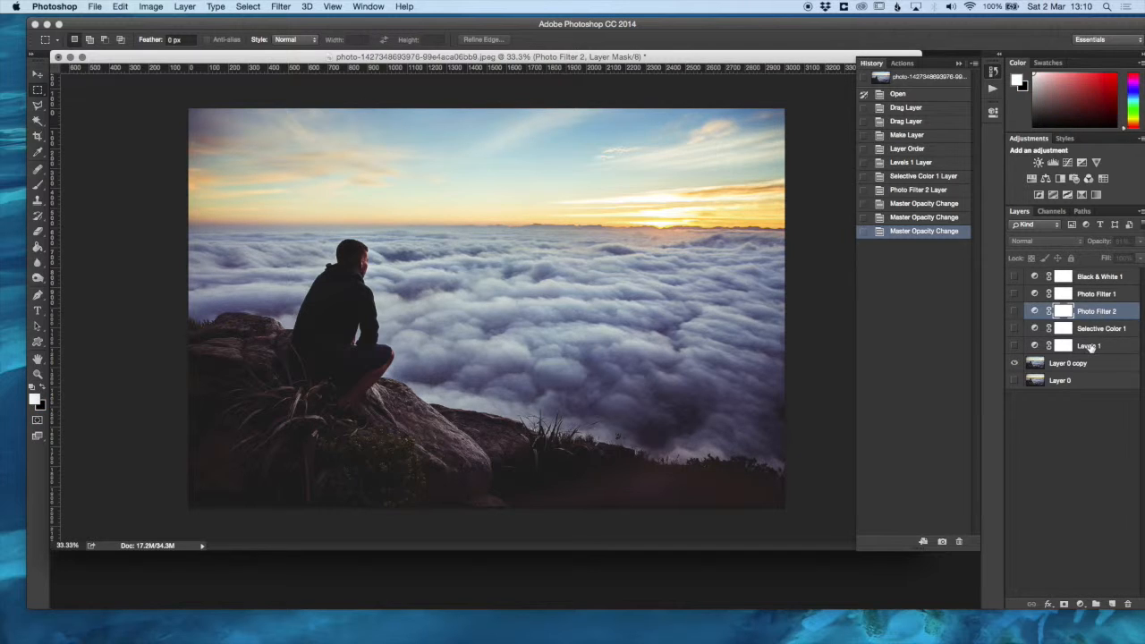
left_click(1092, 346, "shift")
left_click(1125, 605)
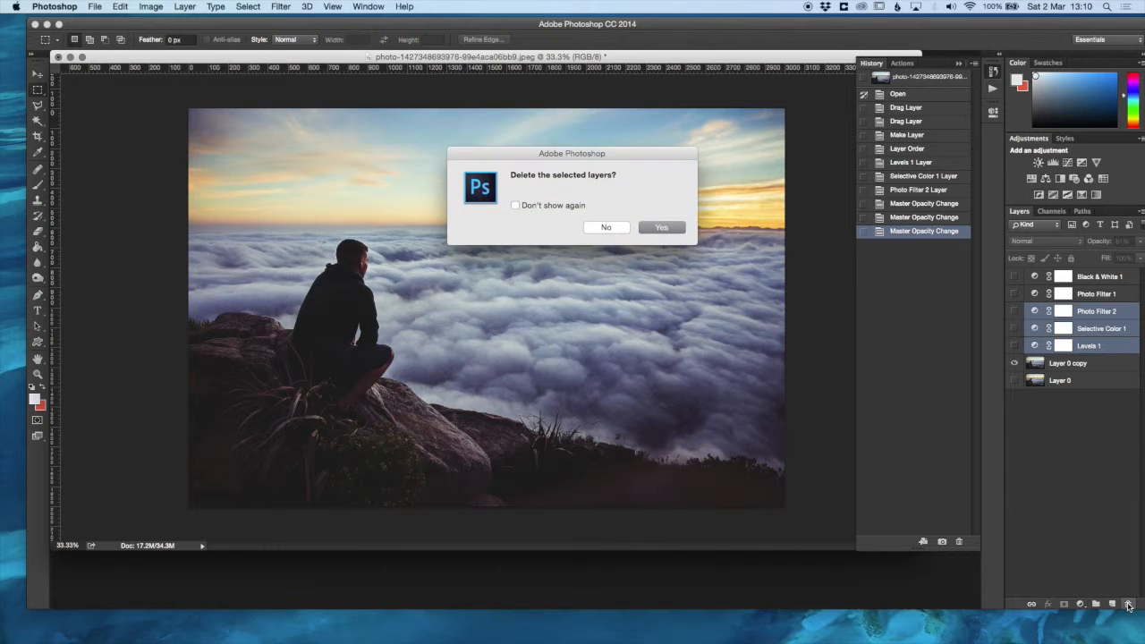
left_click(669, 227)
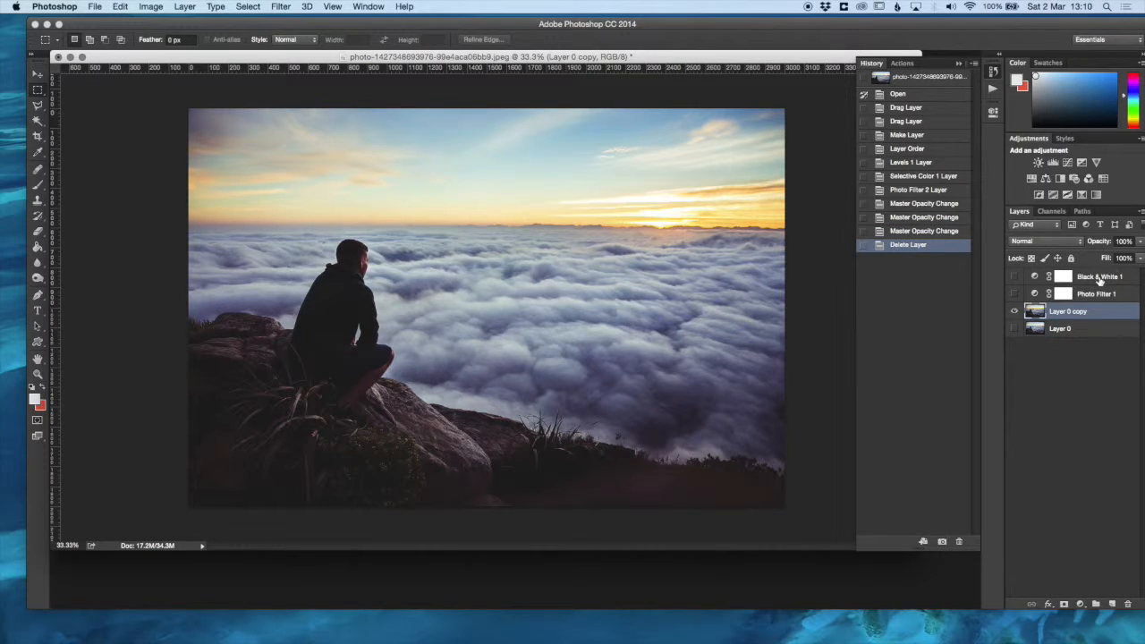
- Show the Photo Filter 1 and Black & White 1 adjustment layers above the photo copy
left_click(1100, 278)
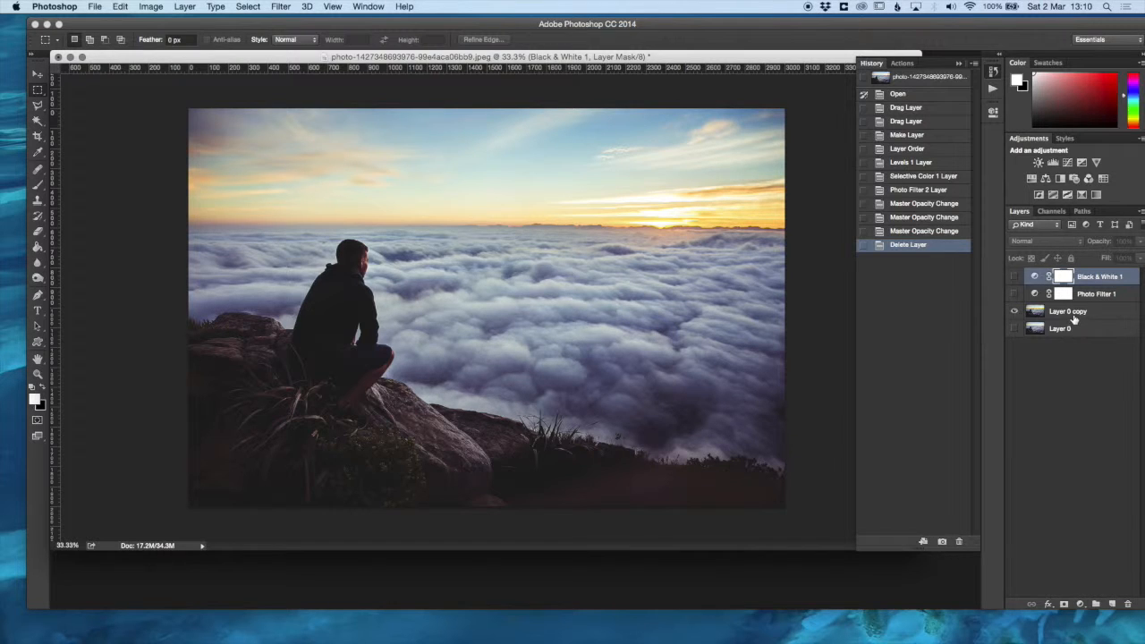
left_click(1078, 321)
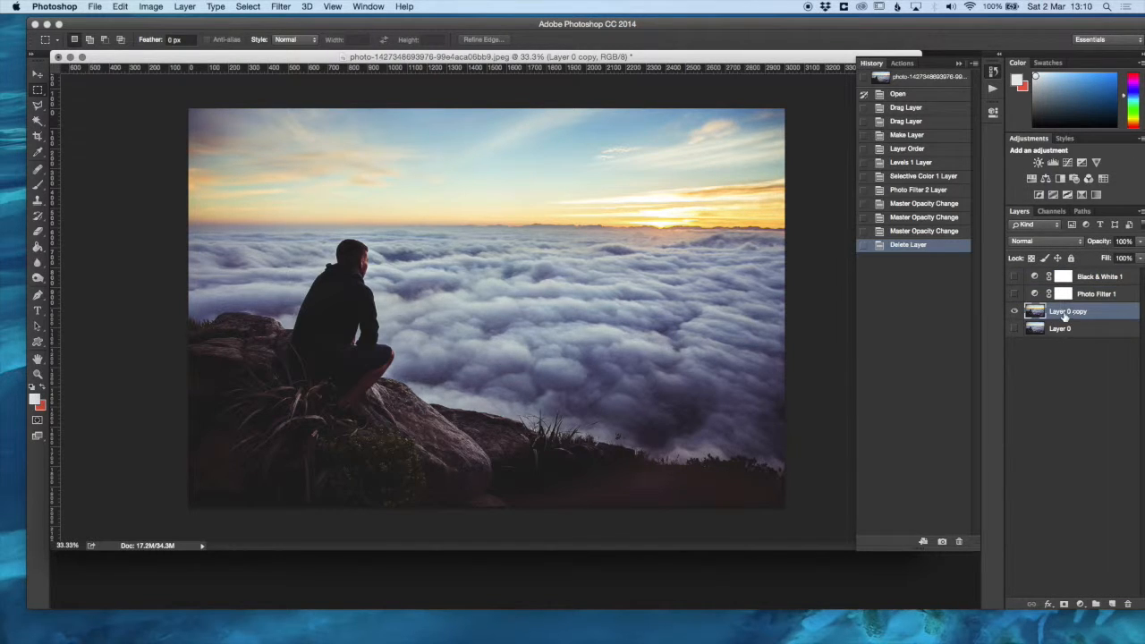
left_click(1014, 294)
left_click(1016, 277)
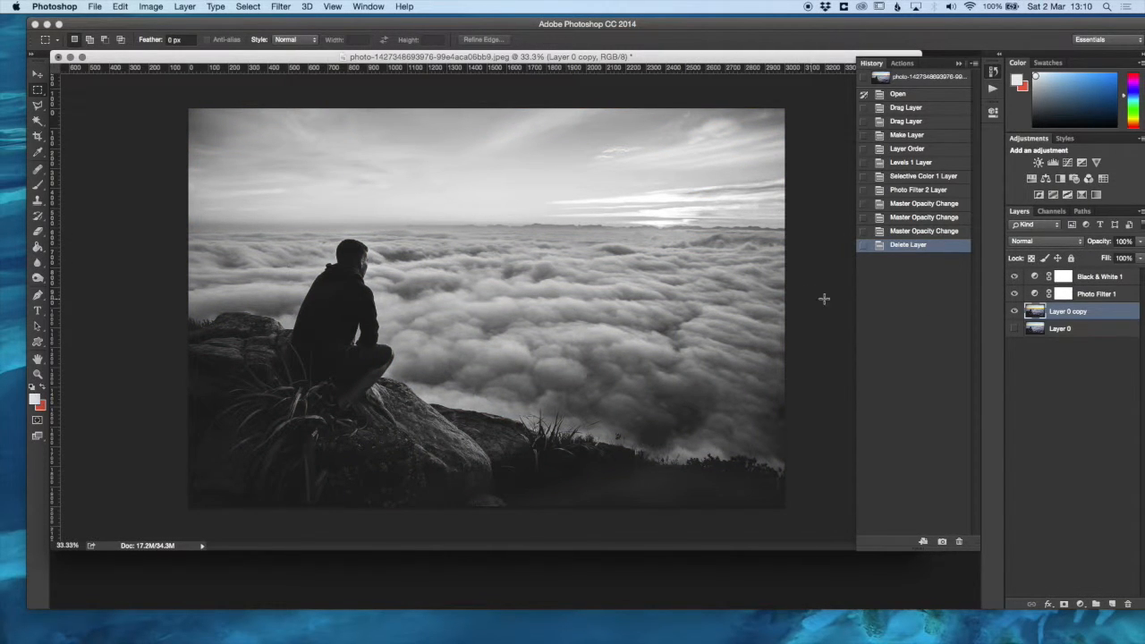
- Compare the black-and-white photo with and without the Photo Filter 1 adjustment
left_click(1013, 293)
left_click(1013, 294)
left_click(1014, 295)
- Adjust the Warming Filter (85) density in the Photo Filter 1 settings, then deselect all layers
left_click(1055, 295)
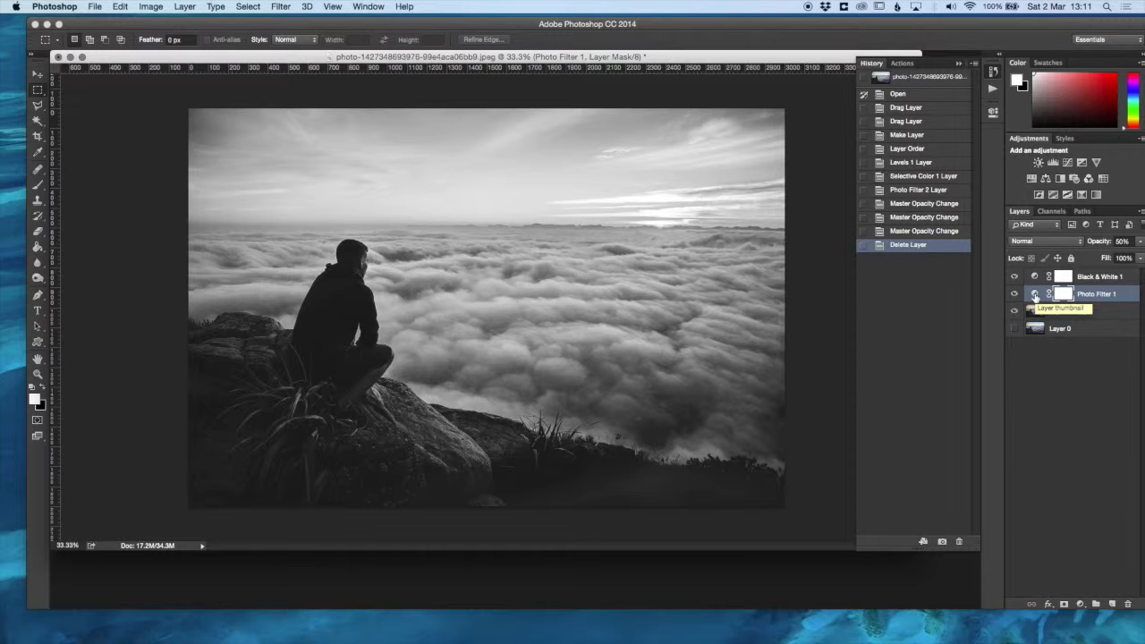
double_click(1035, 295)
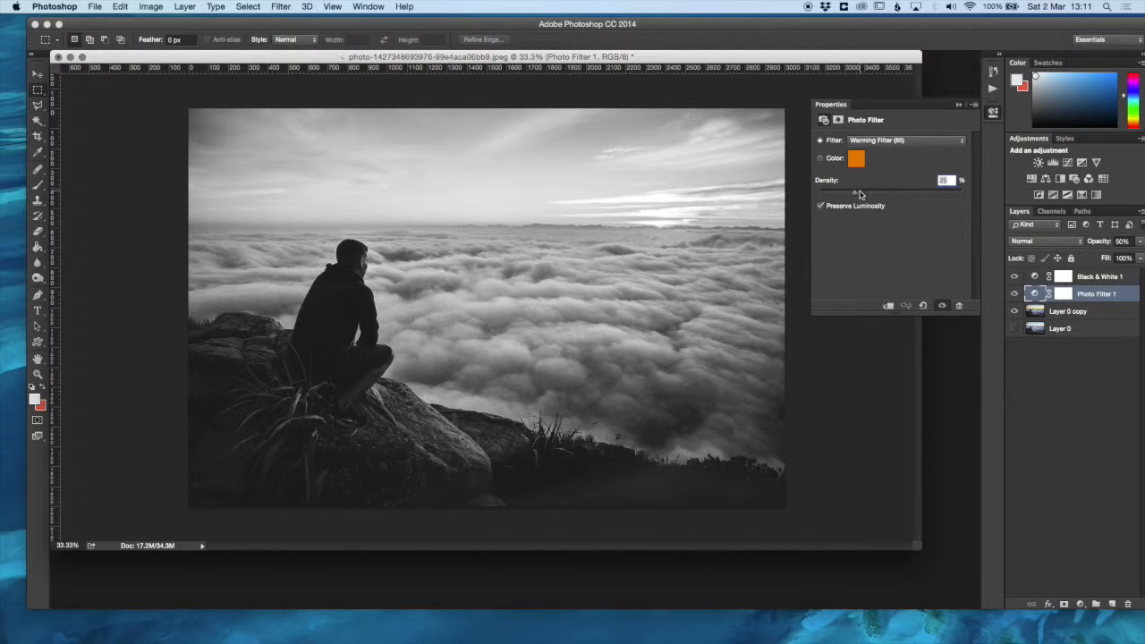
mouse_move(855, 195)
left_mouse_down()
mouse_move(995, 210)
mouse_move(858, 202)
left_mouse_up()
left_click(961, 108)
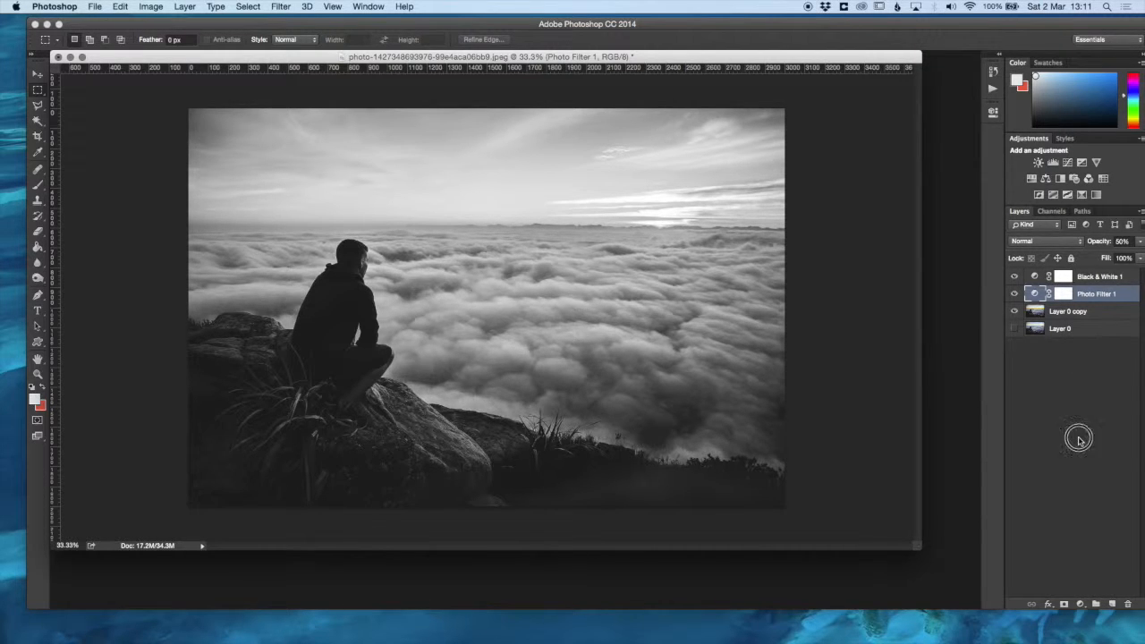
left_click(1079, 441)
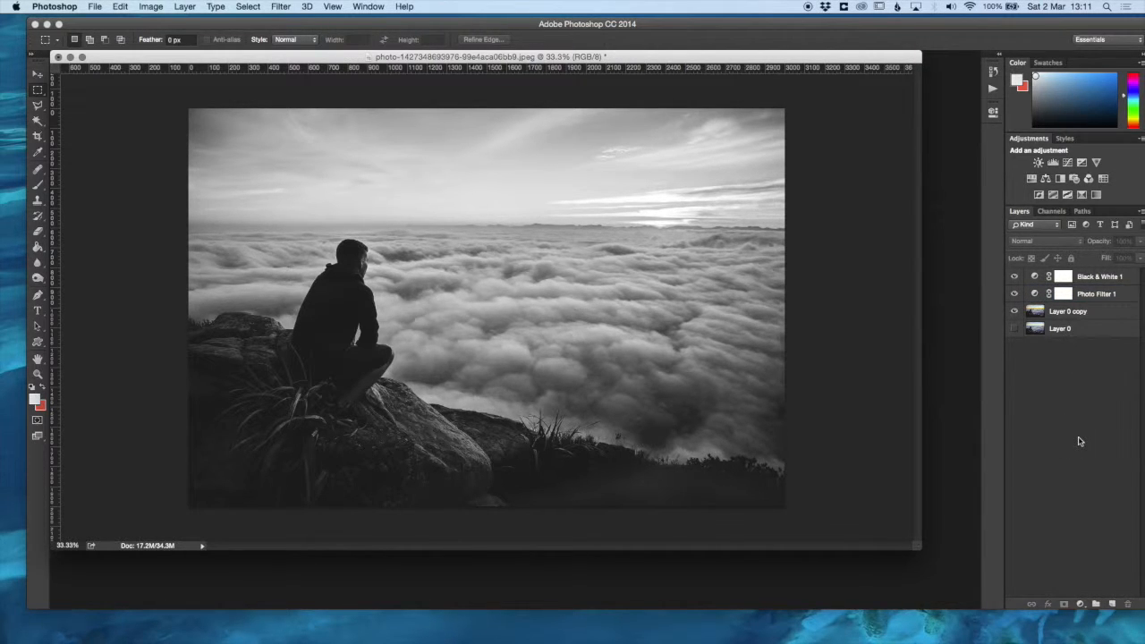